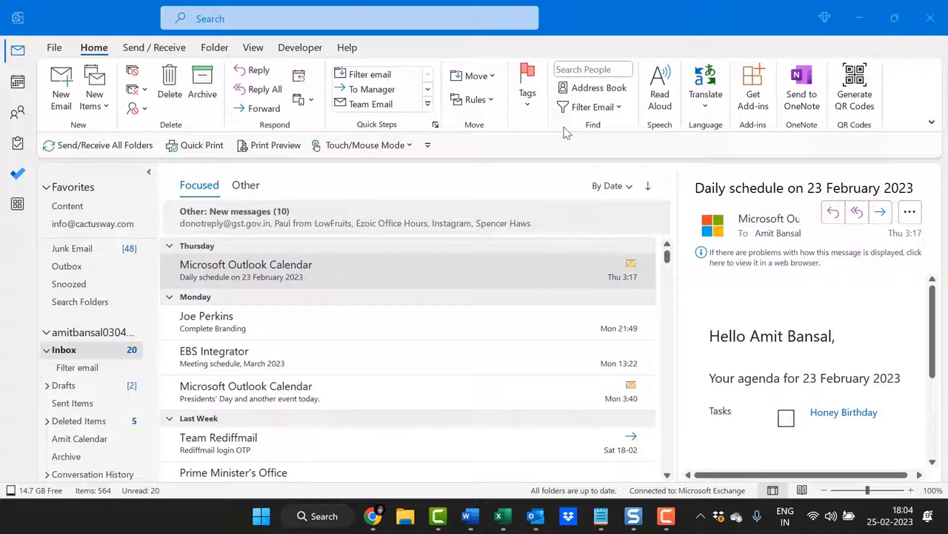
Step: Open the signature list for the blank message, showing the saved Sign signature
{"action": "left_click", "coordinate": [614, 5]}
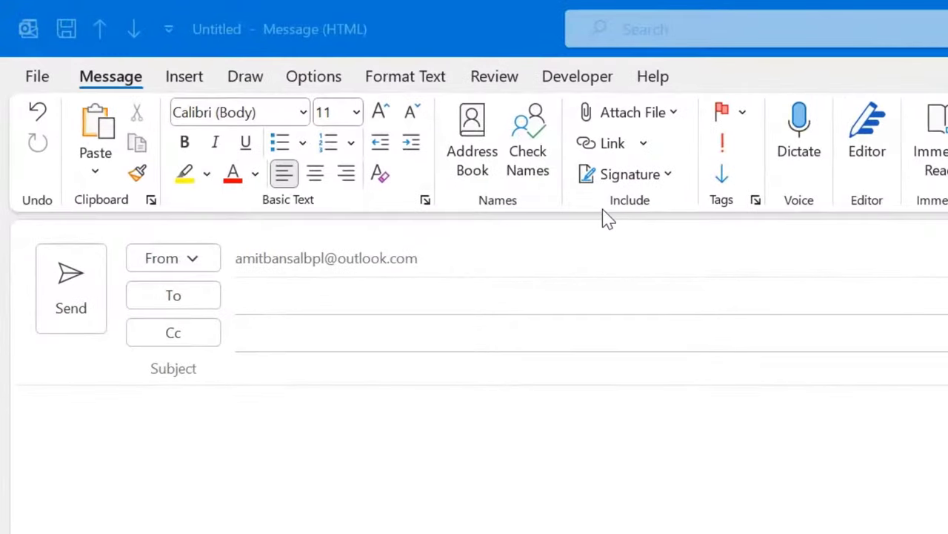
{"action": "left_click", "coordinate": [666, 178]}
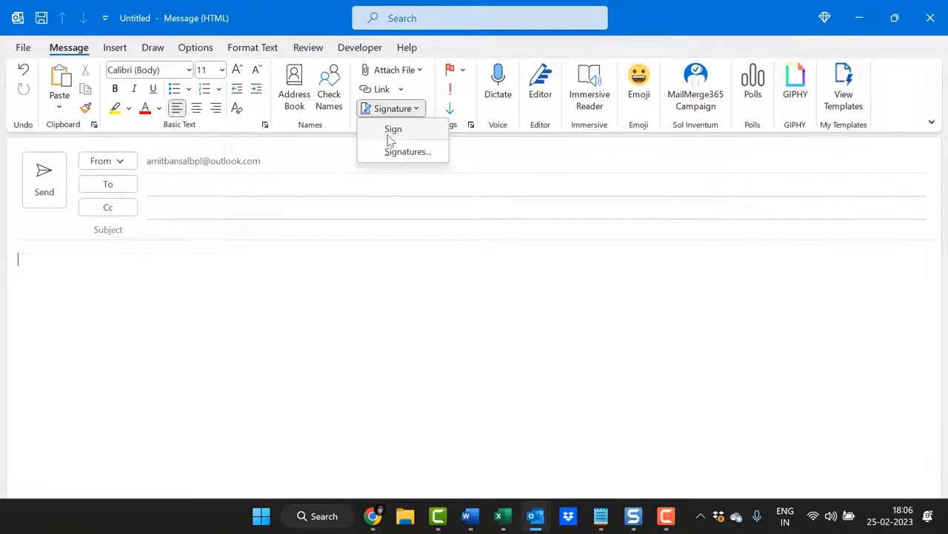
{"action": "left_click", "coordinate": [408, 152]}
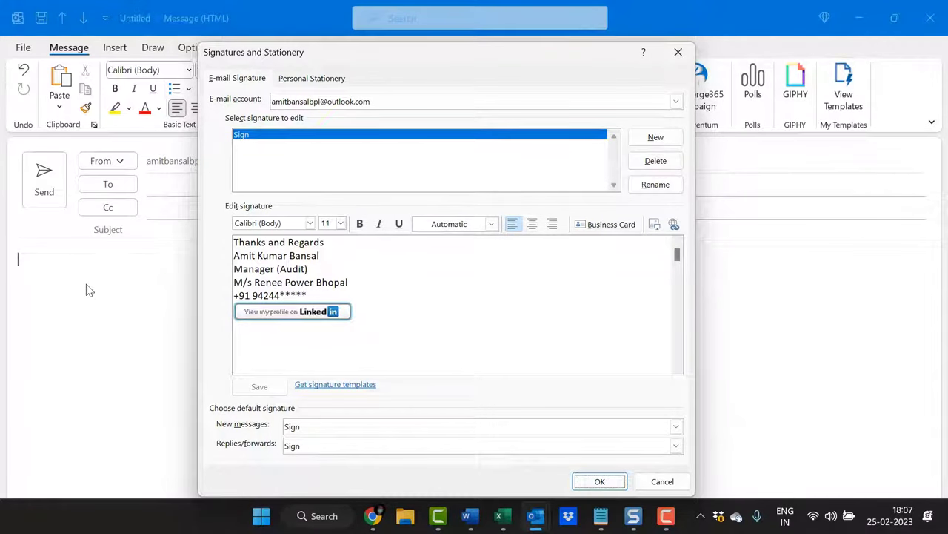
Step: Insert the Sign signature and place the caret on the empty line below its LinkedIn badge
{"action": "left_click", "coordinate": [677, 54]}
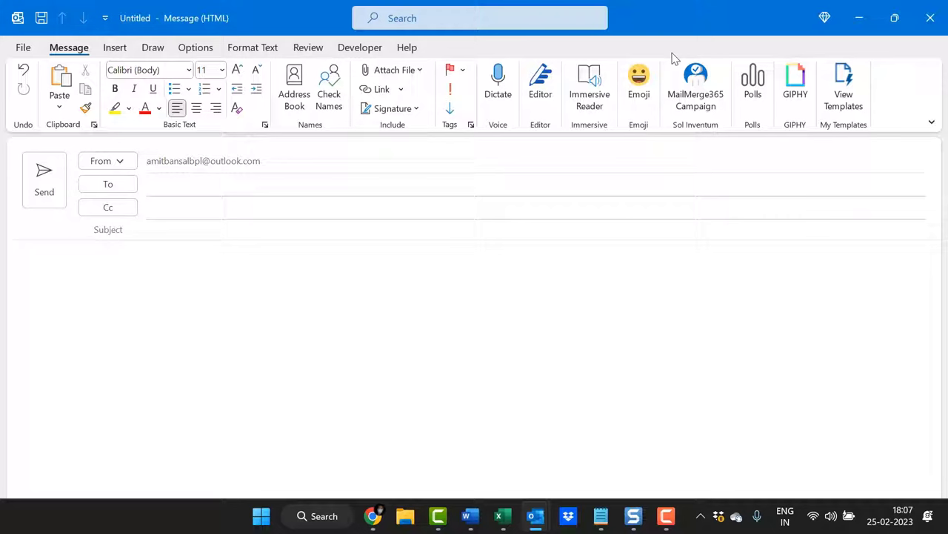
{"action": "left_click", "coordinate": [407, 110]}
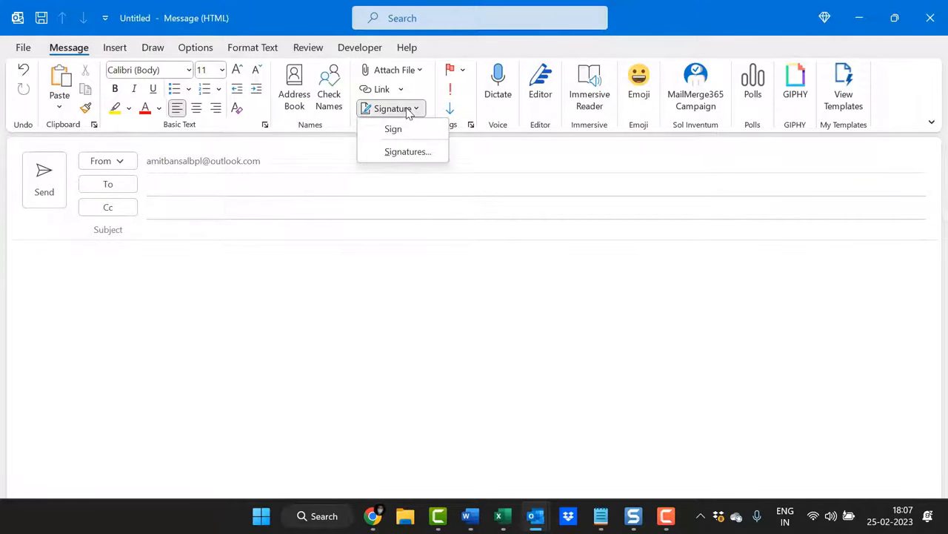
{"action": "left_click", "coordinate": [394, 130]}
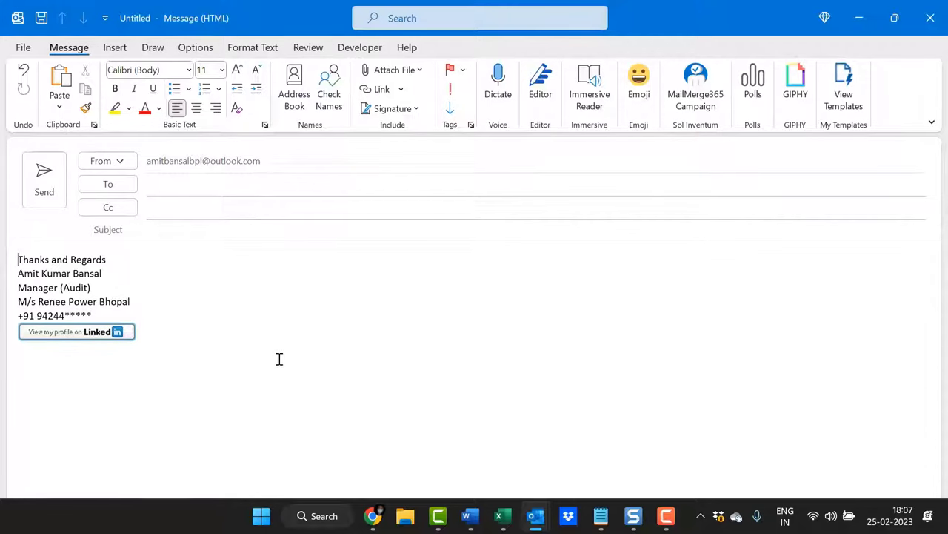
{"action": "left_click", "coordinate": [211, 326]}
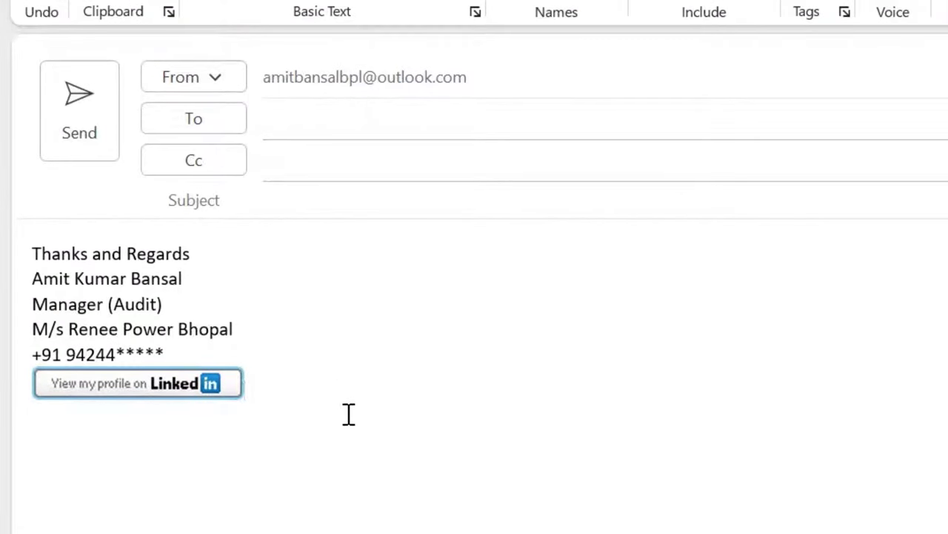
{"action": "left_click", "coordinate": [53, 437]}
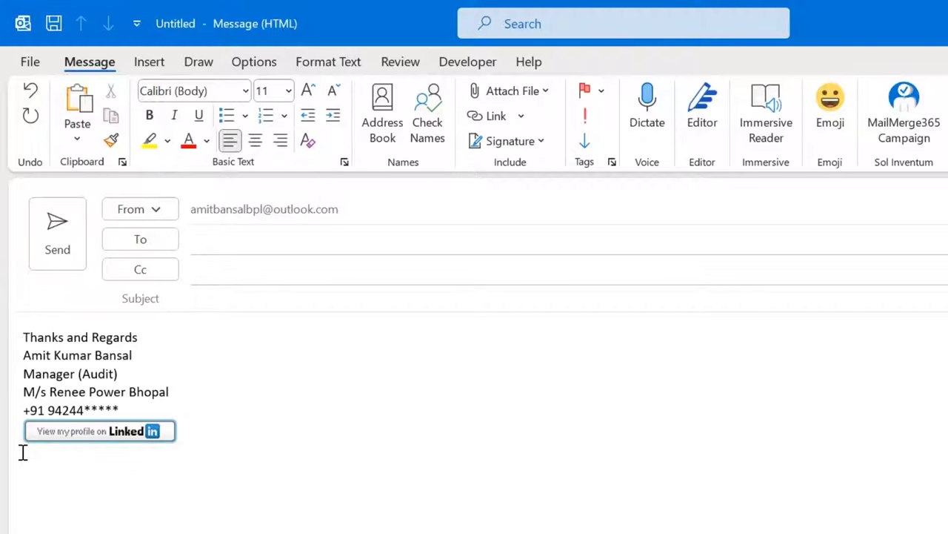
Step: Insert the logo file Untitled design (66).png below the LinkedIn badge
{"action": "left_click", "coordinate": [153, 66]}
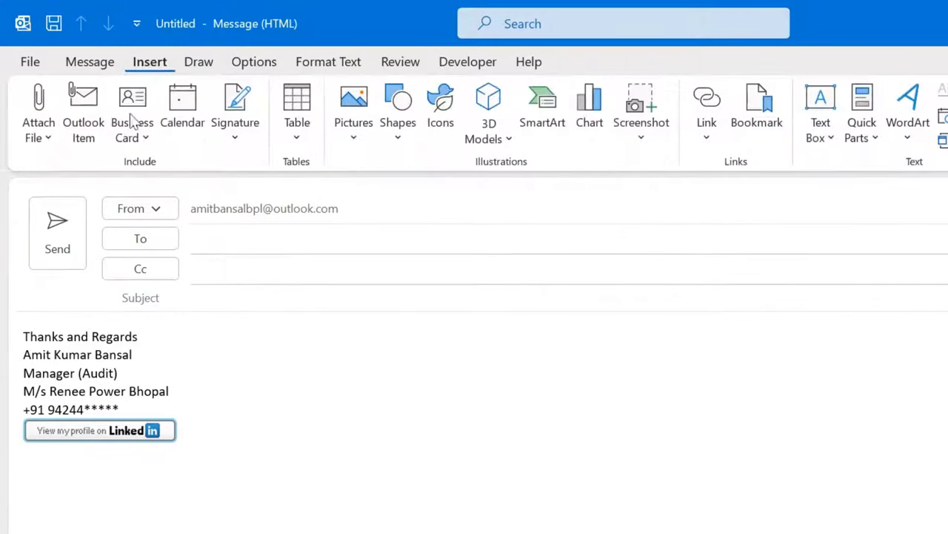
{"action": "left_click", "coordinate": [357, 134]}
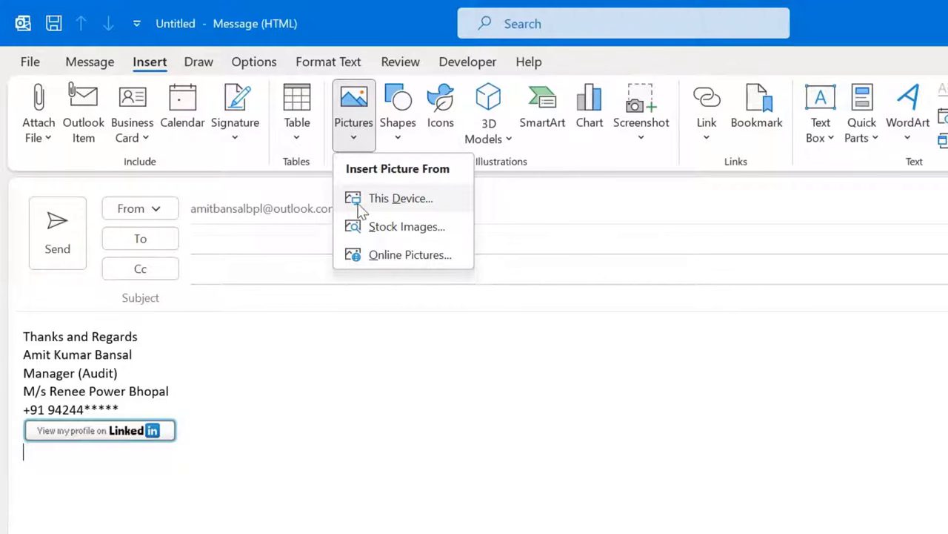
{"action": "left_click", "coordinate": [415, 207]}
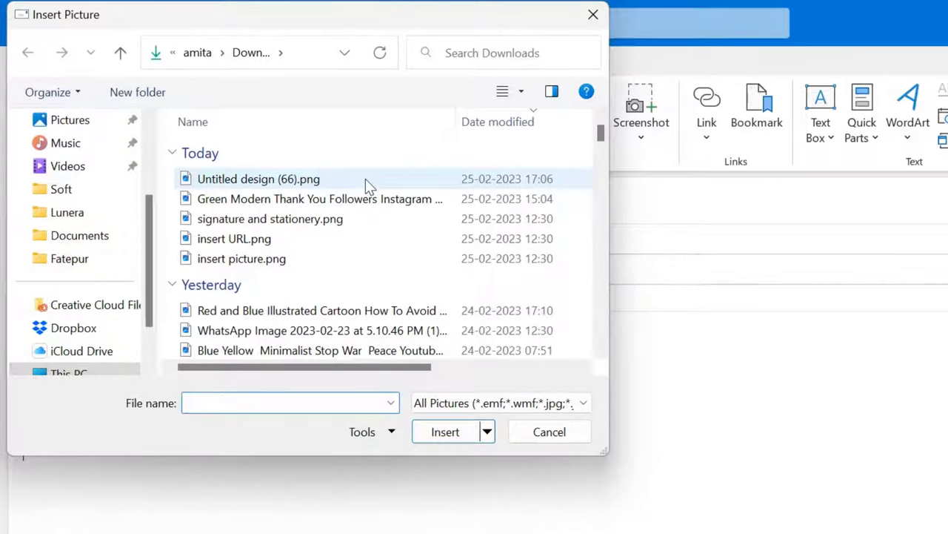
{"action": "left_click", "coordinate": [264, 183]}
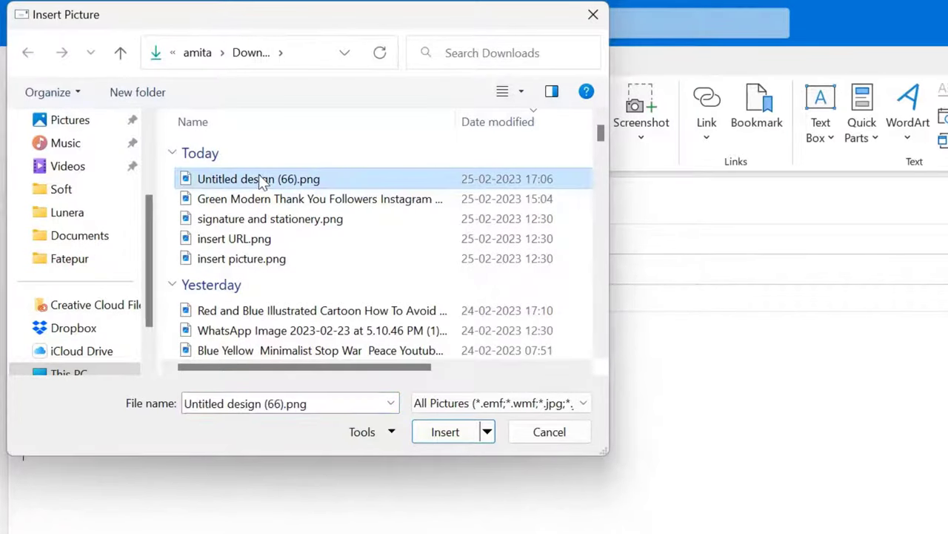
{"action": "left_click", "coordinate": [450, 434]}
{"action": "left_click", "coordinate": [164, 502]}
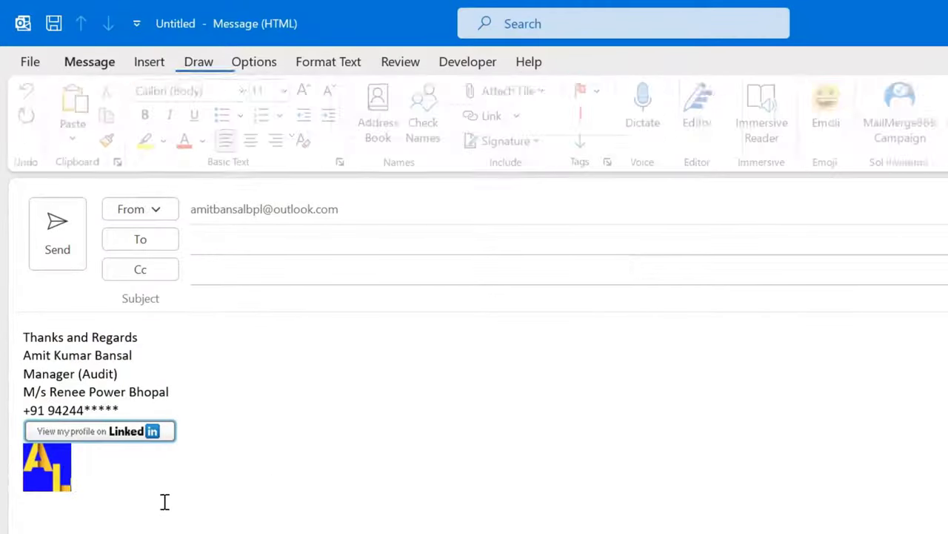
{"action": "left_click", "coordinate": [46, 476]}
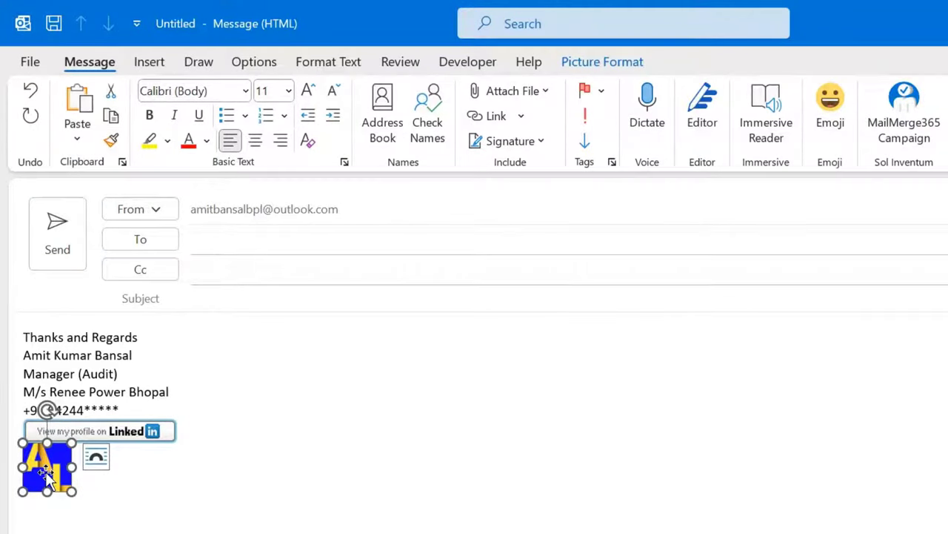
{"action": "left_click", "coordinate": [167, 516]}
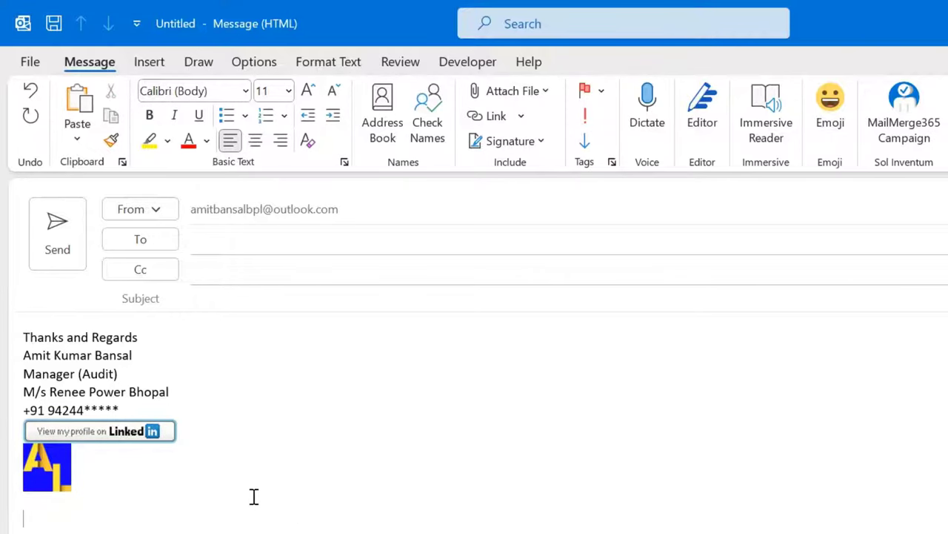
{"action": "right_click", "coordinate": [48, 472]}
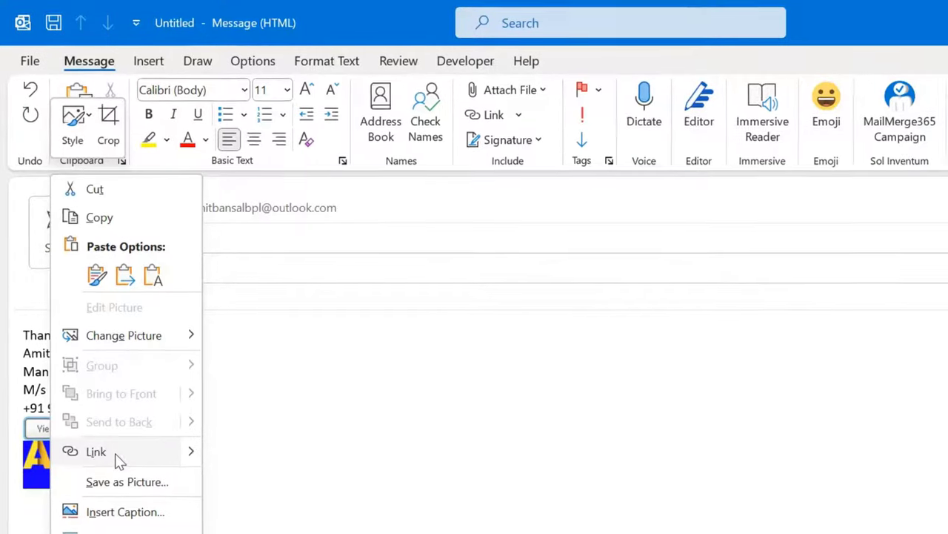
{"action": "left_click", "coordinate": [116, 456]}
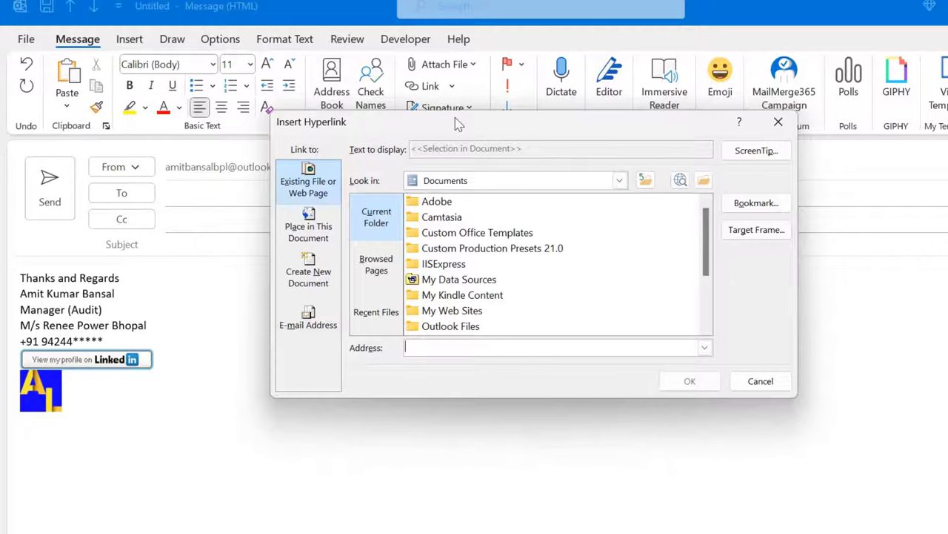
{"action": "mouse_move", "coordinate": [455, 119]}
{"action": "left_mouse_down"}
{"action": "mouse_move", "coordinate": [348, 171]}
{"action": "mouse_move", "coordinate": [345, 183]}
{"action": "left_mouse_up"}
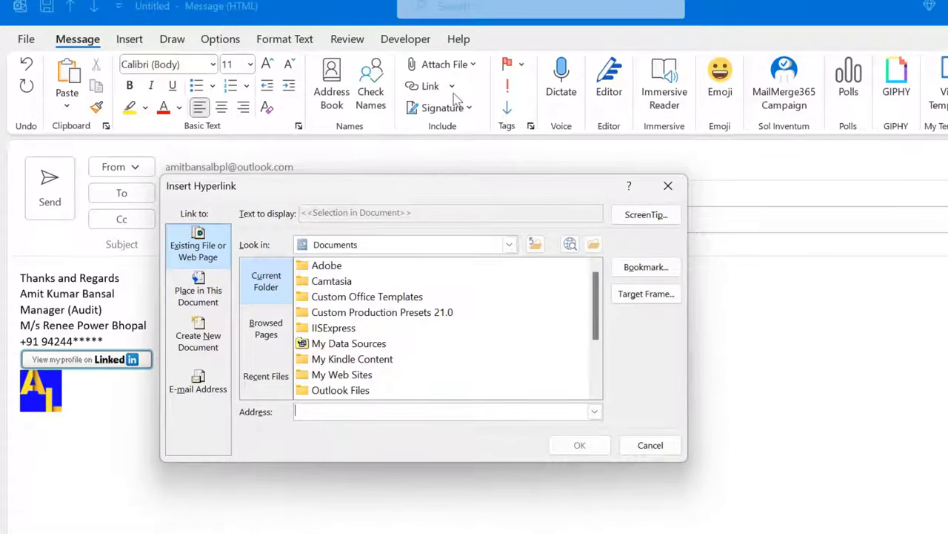
{"action": "left_click_drag", "start_coordinate": [233, 189], "coordinate": [284, 184]}
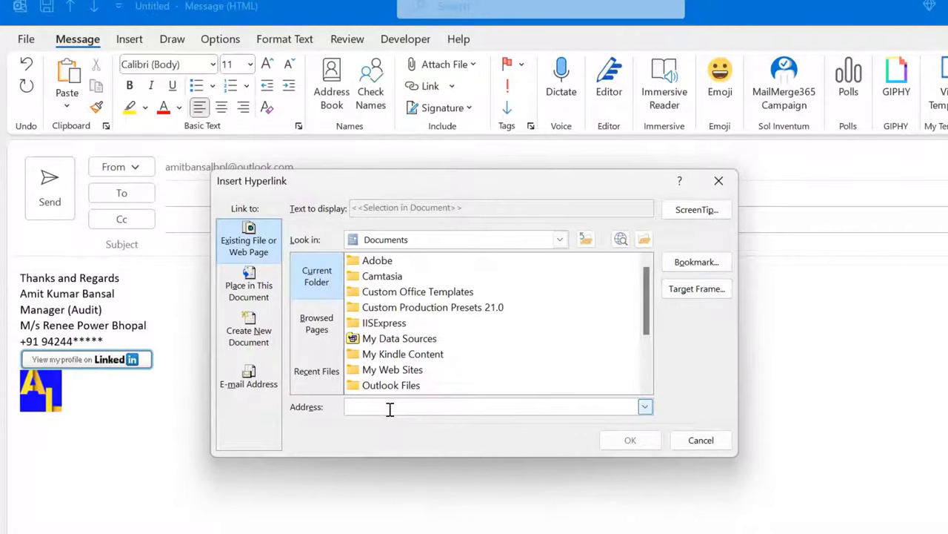
{"action": "type", "text": "How to Hide The Right-Side Bar in Outlook (easily!)"}
{"action": "key", "text": "ctrl+a"}
{"action": "key", "text": "BackSpace"}
{"action": "type", "text": "http://www.mail"}
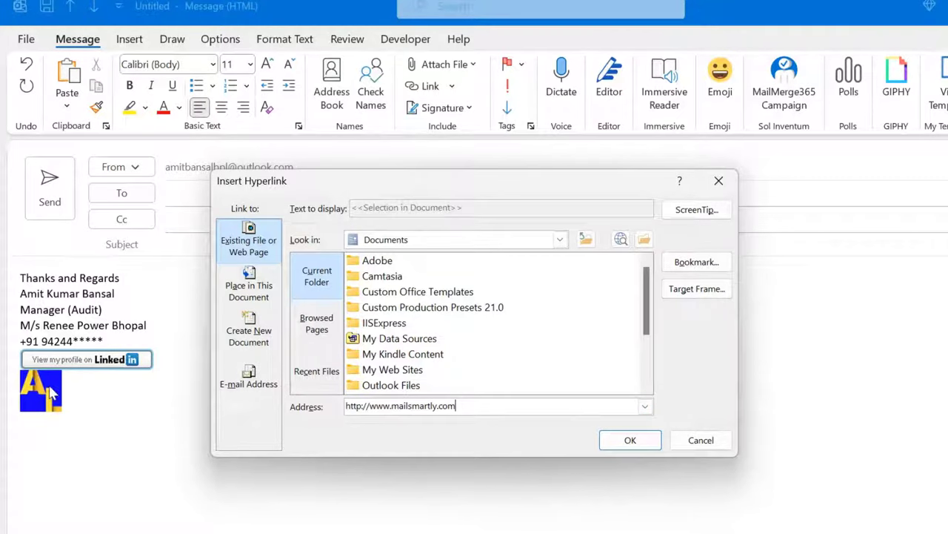
{"action": "left_click", "coordinate": [643, 440]}
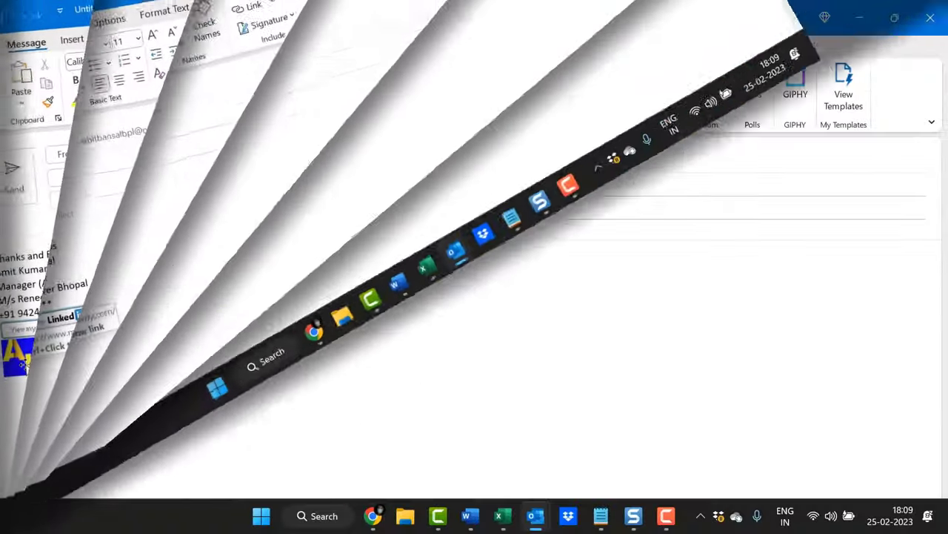
Step: Delete the logo image from the signature
{"action": "key", "text": "Delete"}
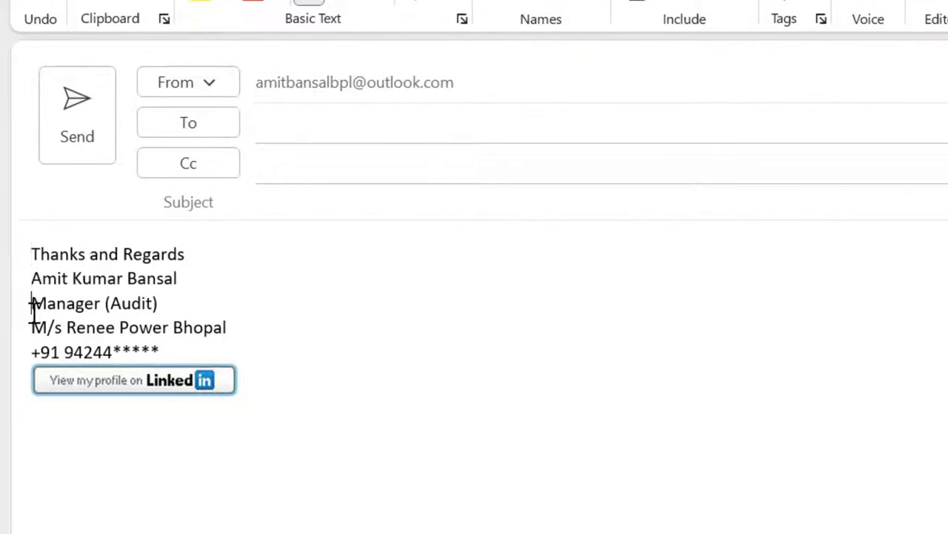
{"action": "left_click", "coordinate": [689, 4]}
{"action": "key", "text": "Escape"}
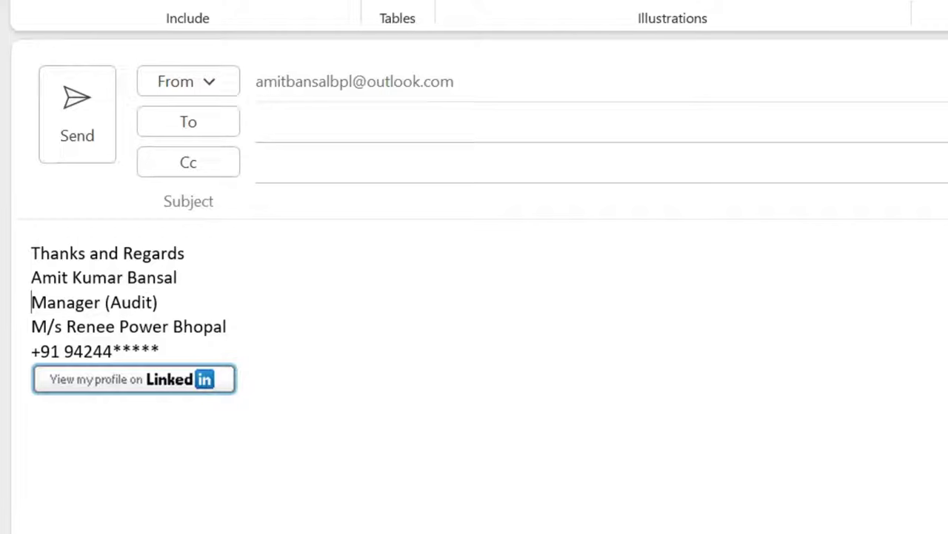
Step: Reinsert the logo, delete it from beside Manager (Audit), and add blank lines above the signature
{"action": "left_click", "coordinate": [474, 3]}
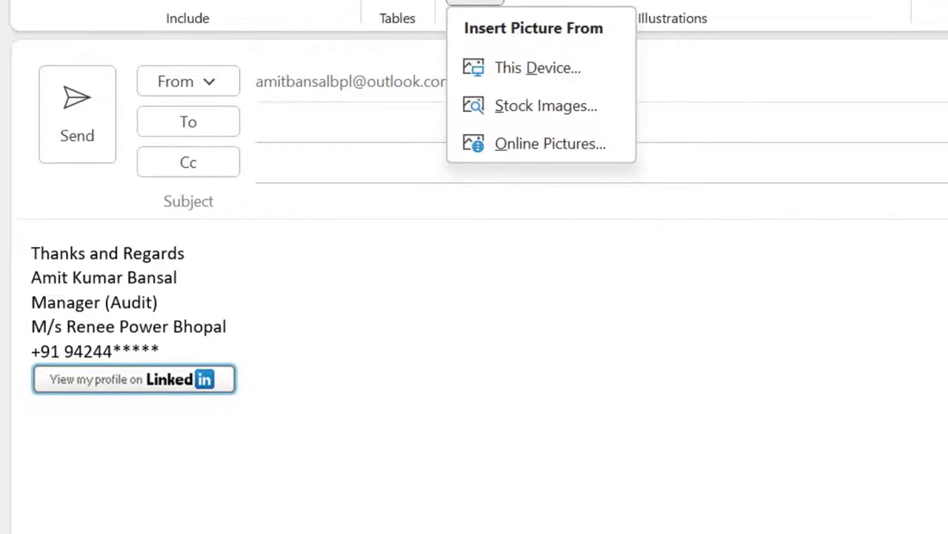
{"action": "left_click", "coordinate": [555, 81]}
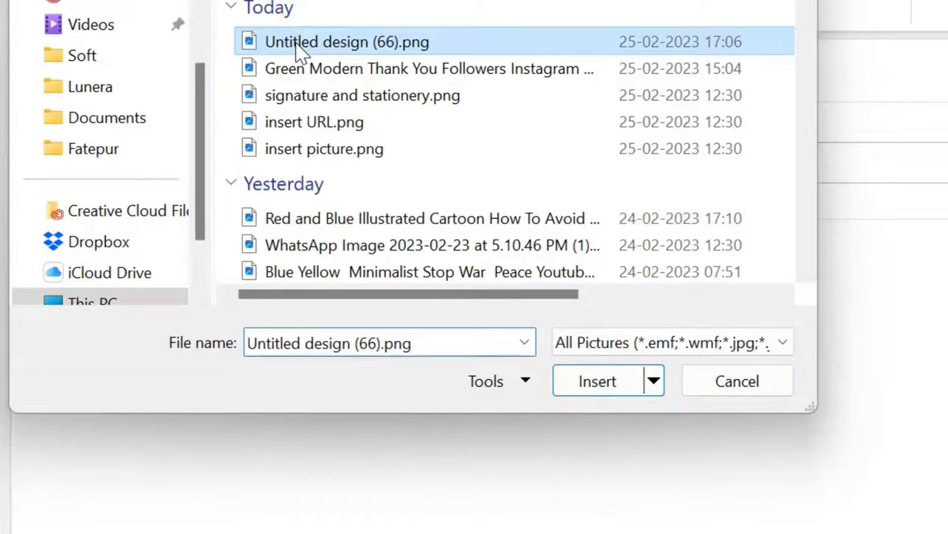
{"action": "left_click", "coordinate": [599, 382]}
{"action": "left_click", "coordinate": [612, 375]}
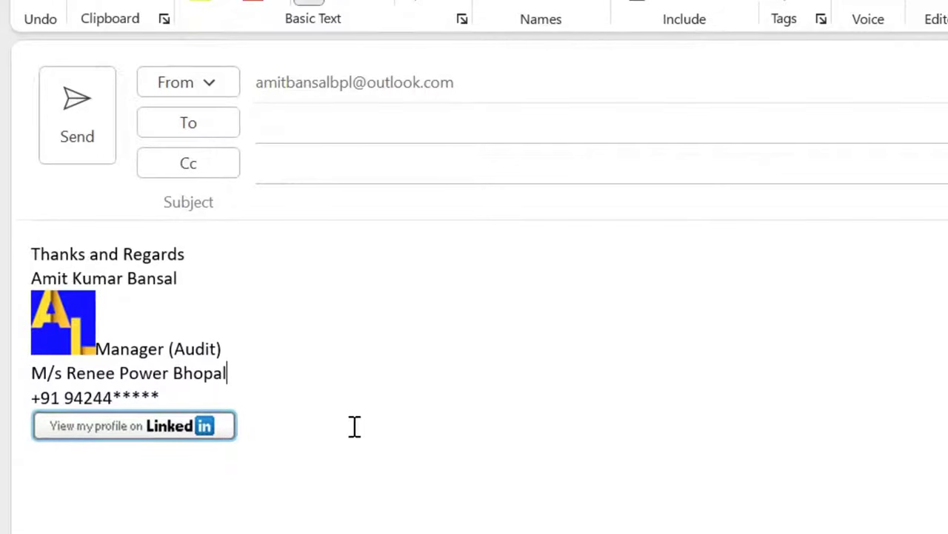
{"action": "left_click", "coordinate": [68, 323]}
{"action": "key", "text": "Delete"}
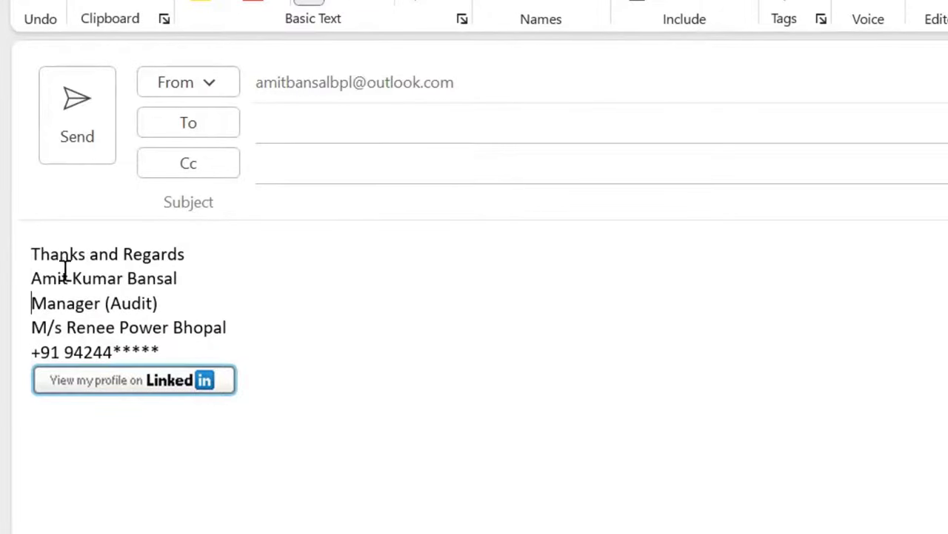
{"action": "key", "text": "ctrl+Home"}
{"action": "key", "text": "Return"}
{"action": "key", "text": "Return"}
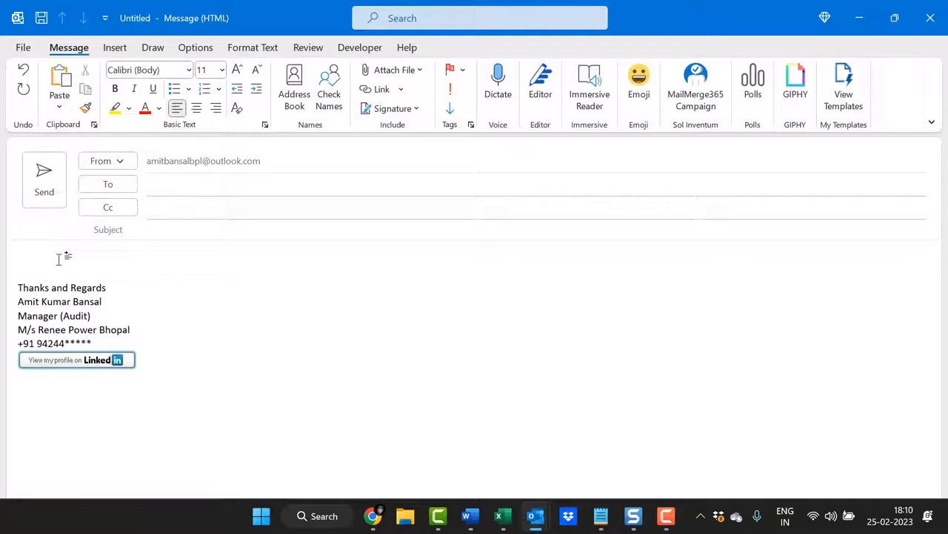
Step: Preview a one-row, two-column table above the signature using the Table picker
{"action": "left_click", "coordinate": [115, 48]}
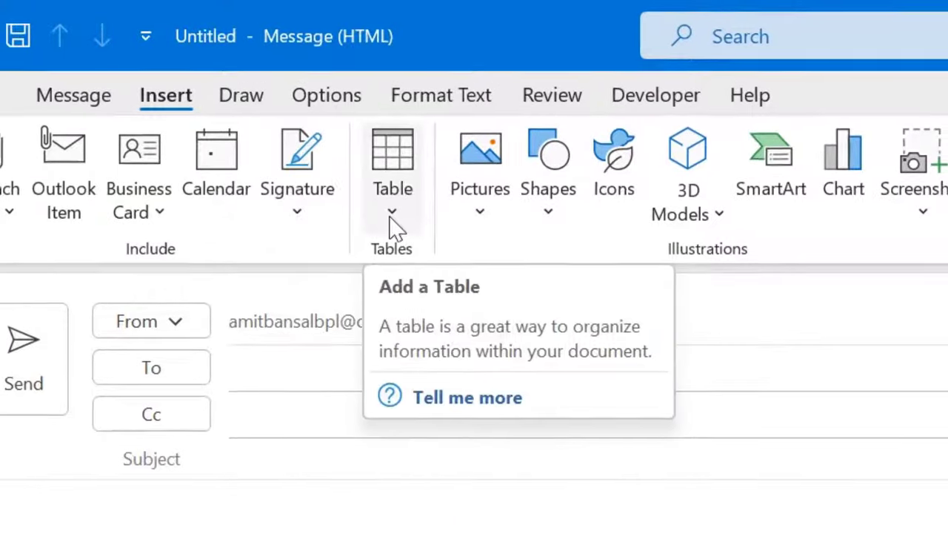
{"action": "left_click", "coordinate": [392, 222]}
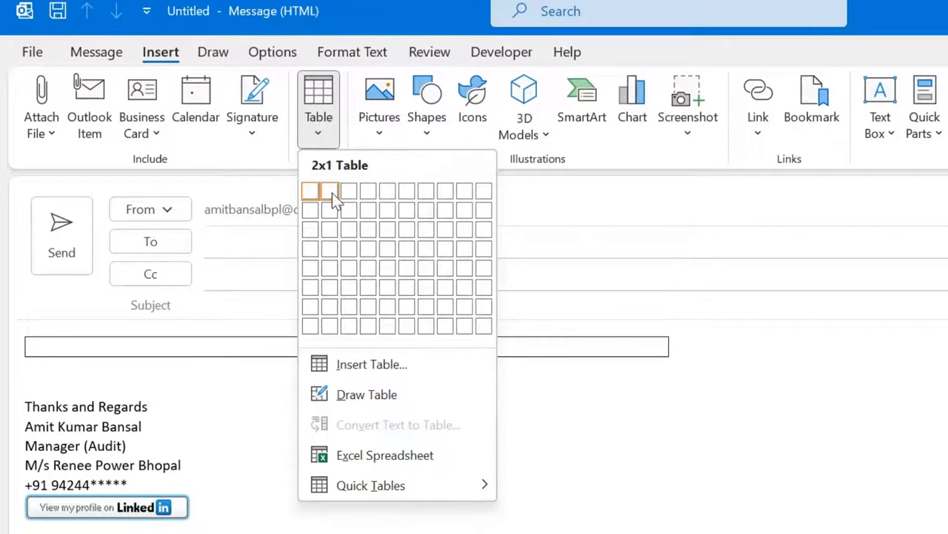
Step: Cut the signature block and paste it into the table's second cell
{"action": "left_click", "coordinate": [332, 193]}
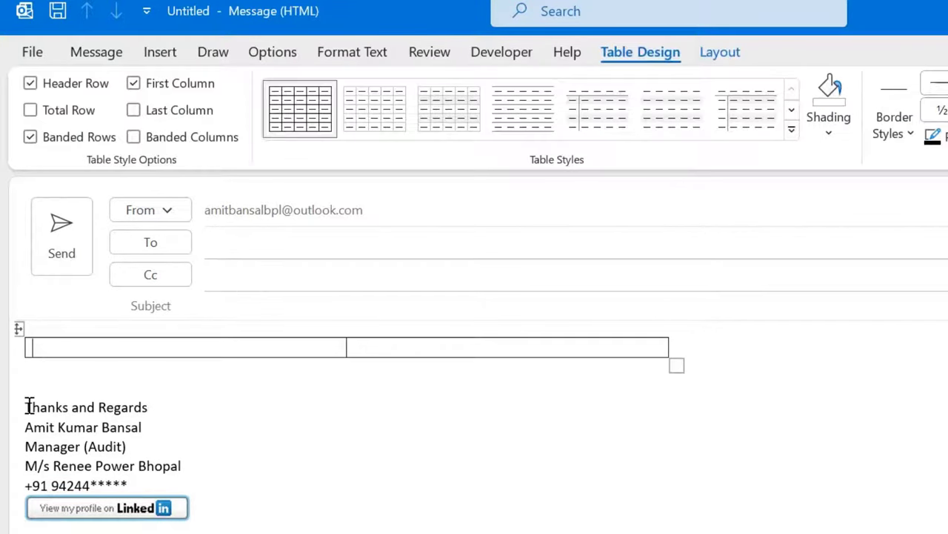
{"action": "mouse_move", "coordinate": [25, 406]}
{"action": "left_mouse_down"}
{"action": "mouse_move", "coordinate": [143, 450]}
{"action": "mouse_move", "coordinate": [220, 507]}
{"action": "left_mouse_up"}
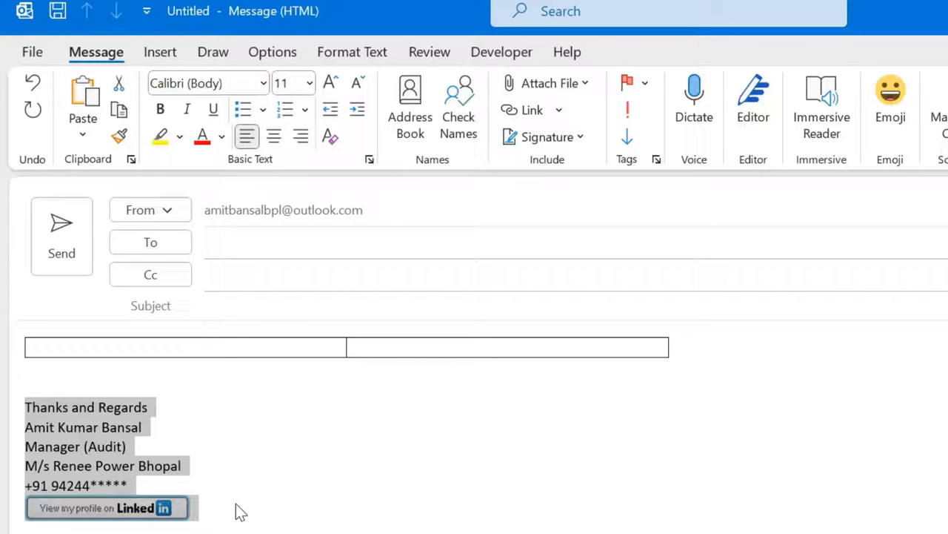
{"action": "key", "text": "ctrl+x"}
{"action": "left_click", "coordinate": [432, 354]}
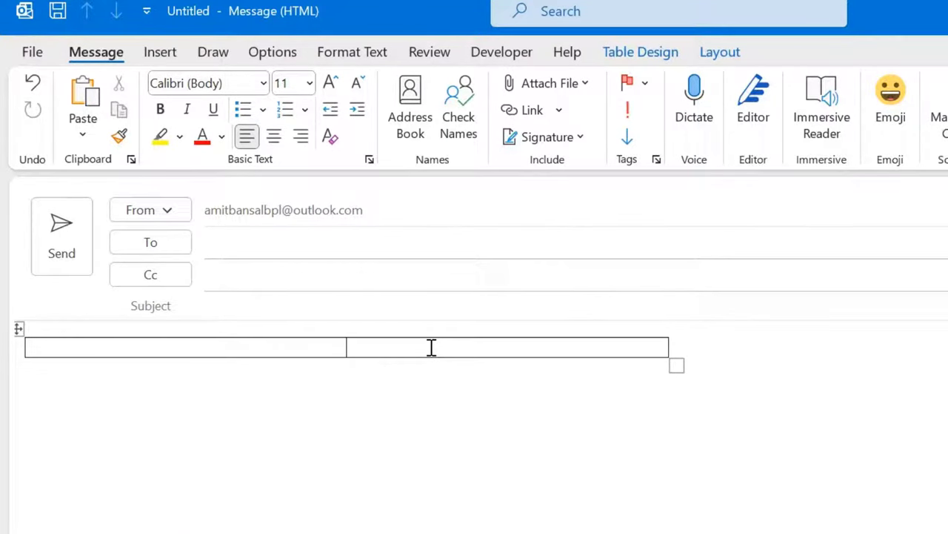
{"action": "key", "text": "ctrl+v"}
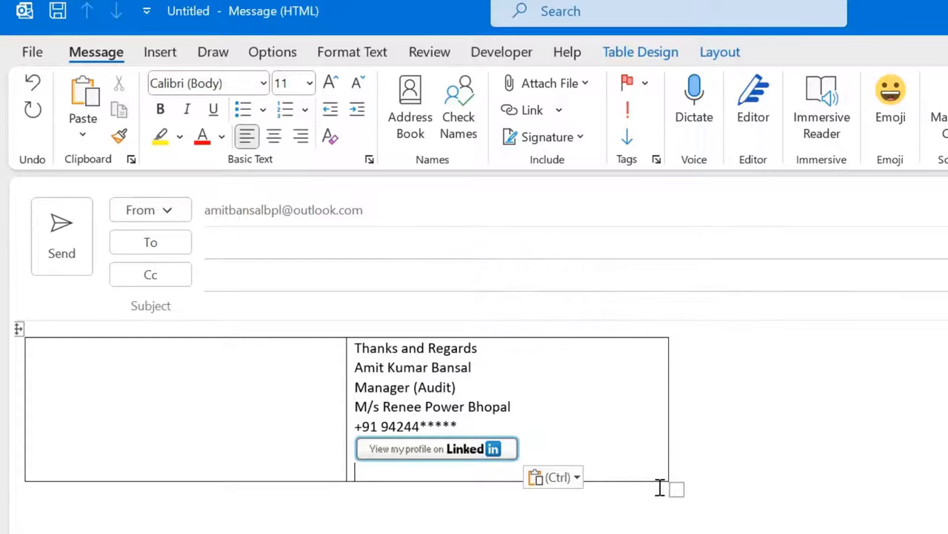
Step: Narrow the first column and autofit the table to the signature
{"action": "left_click_drag", "start_coordinate": [346, 370], "coordinate": [132, 377]}
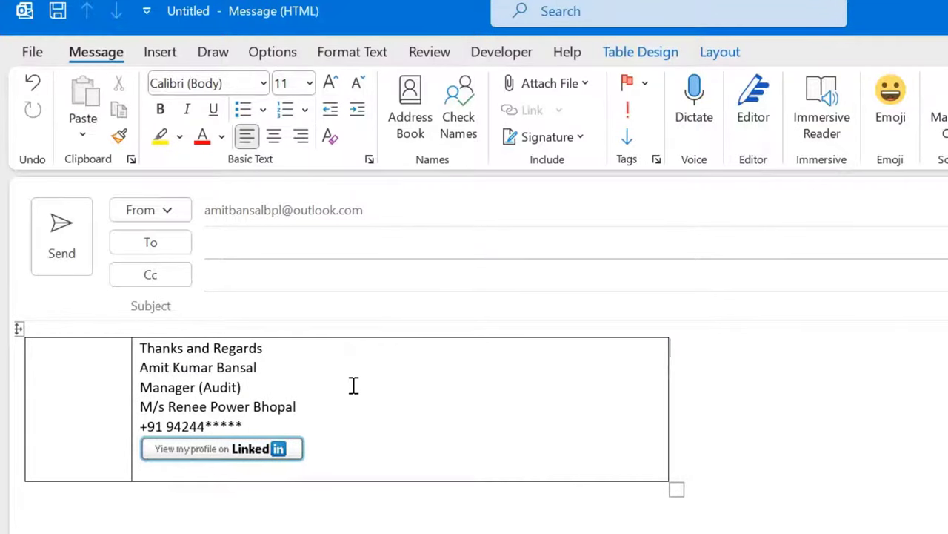
{"action": "double_click", "coordinate": [669, 383]}
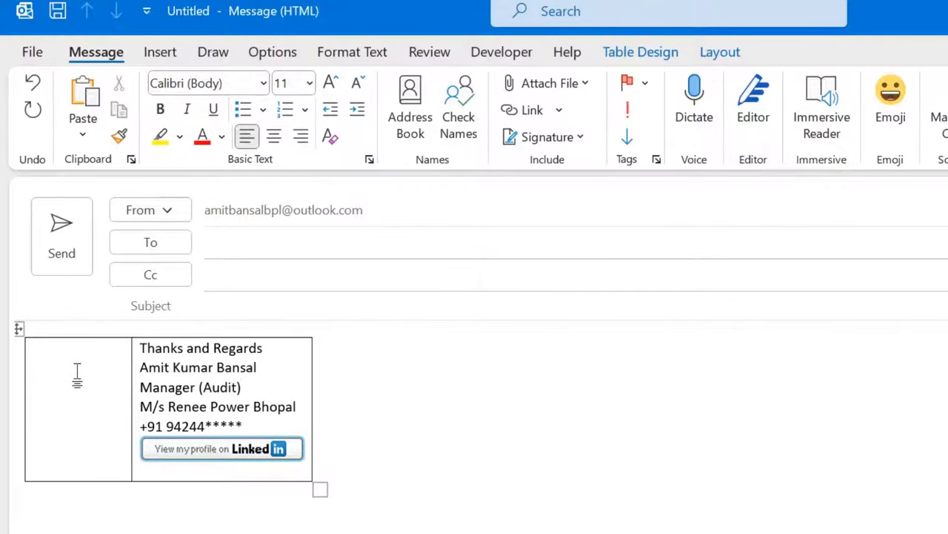
{"action": "left_click", "coordinate": [77, 375]}
{"action": "left_click", "coordinate": [161, 53]}
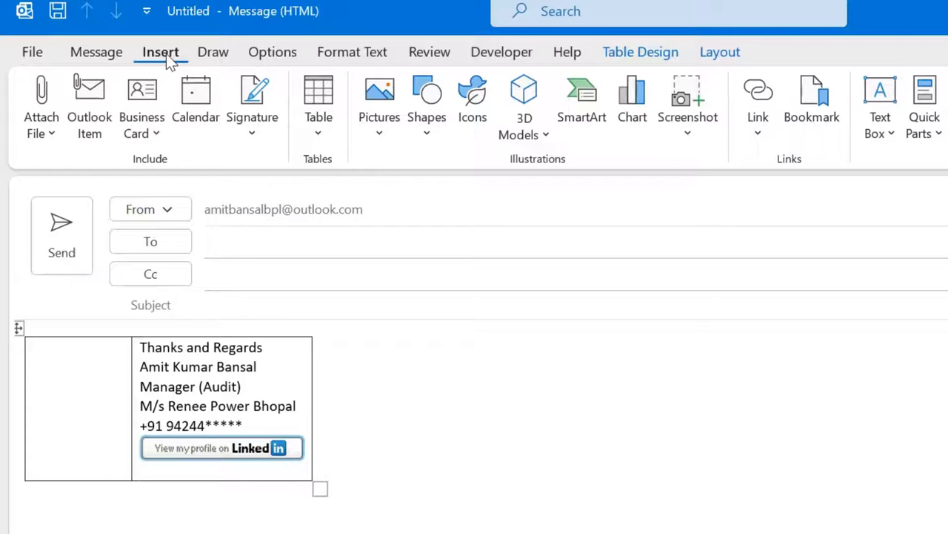
Step: Insert Untitled design (66).png into the left cell and shrink it slightly by its corner
{"action": "left_click", "coordinate": [391, 132]}
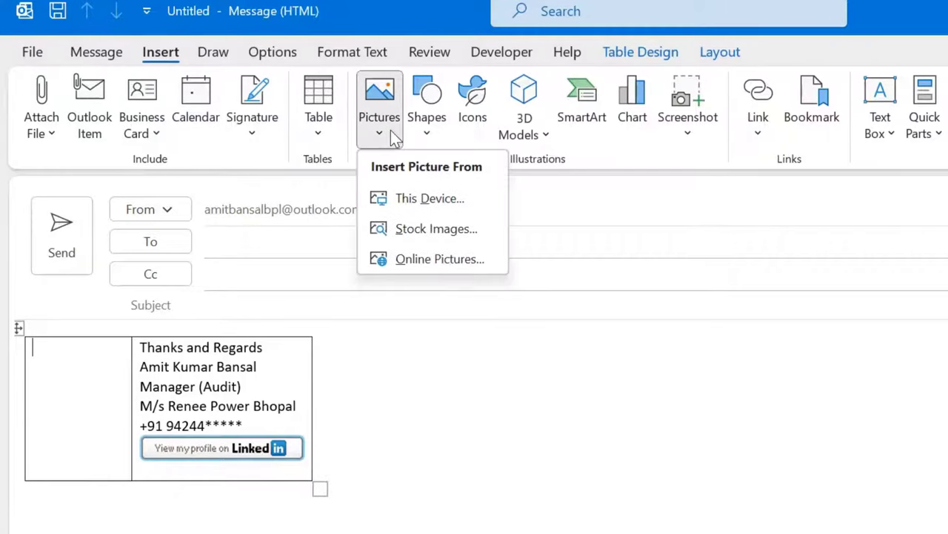
{"action": "left_click", "coordinate": [419, 200]}
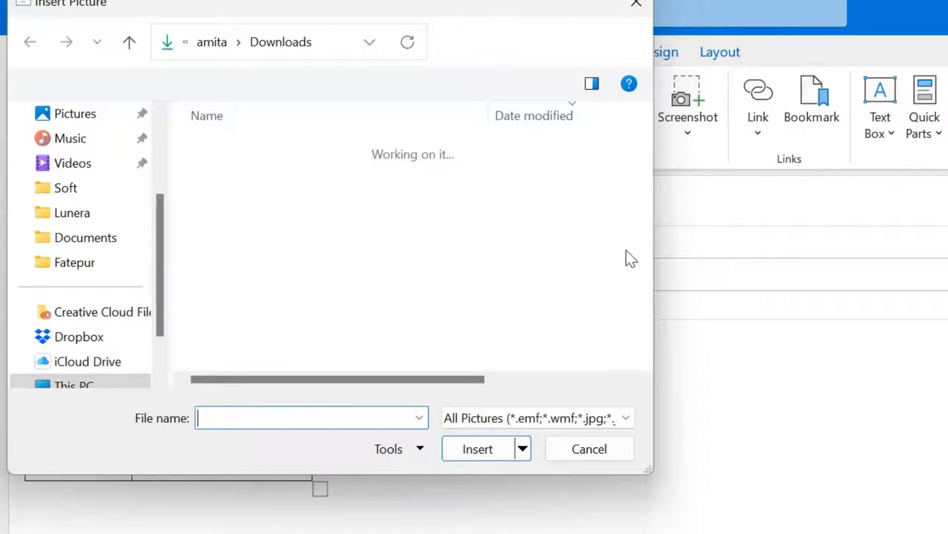
{"action": "left_click", "coordinate": [252, 178]}
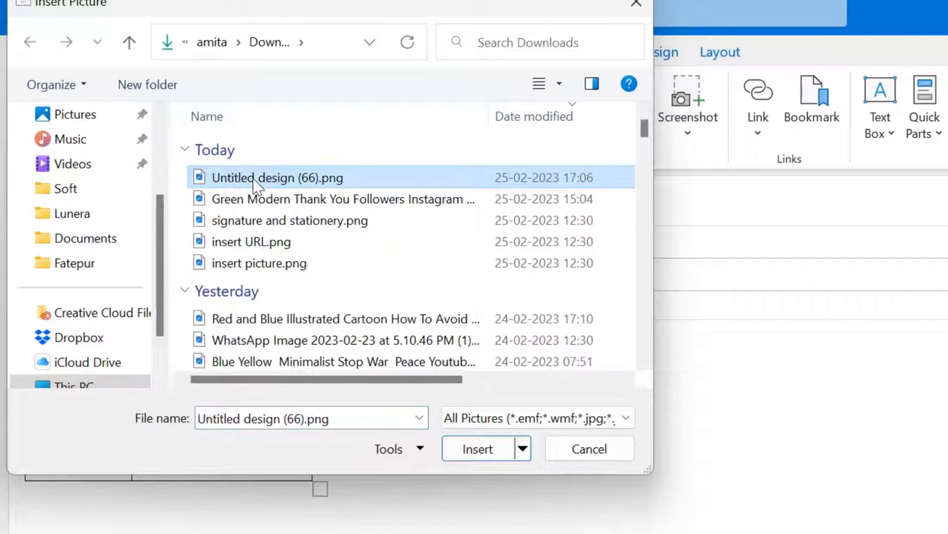
{"action": "left_click", "coordinate": [476, 450]}
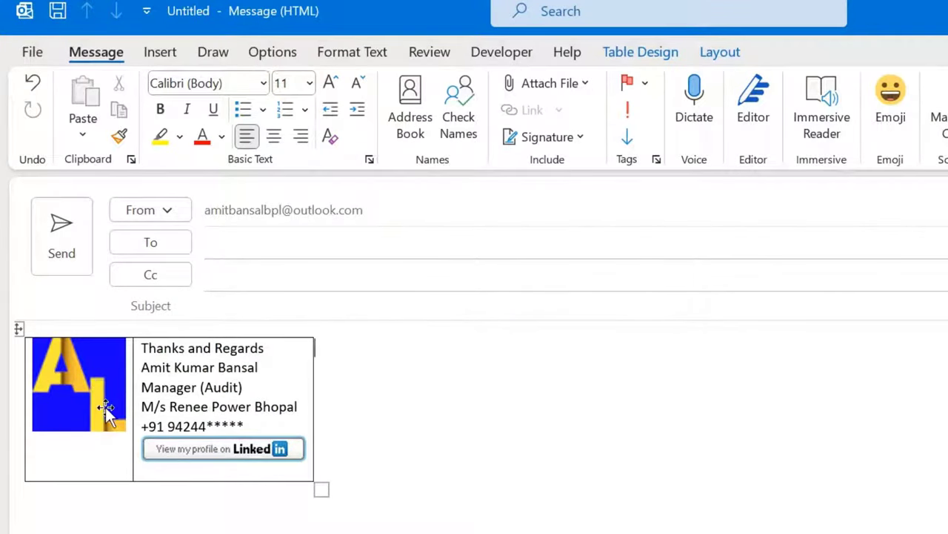
{"action": "left_click", "coordinate": [102, 396]}
{"action": "left_click_drag", "start_coordinate": [126, 430], "coordinate": [114, 424]}
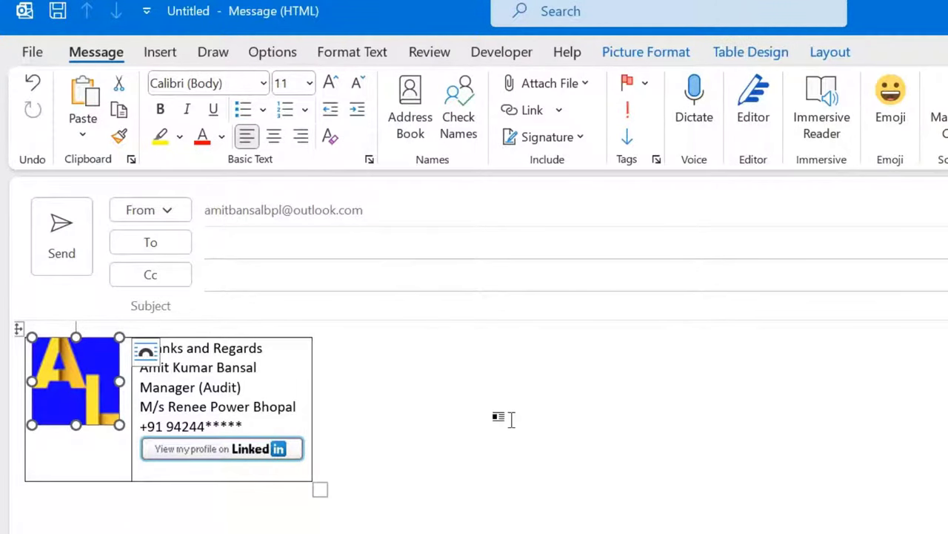
{"action": "left_click", "coordinate": [506, 412]}
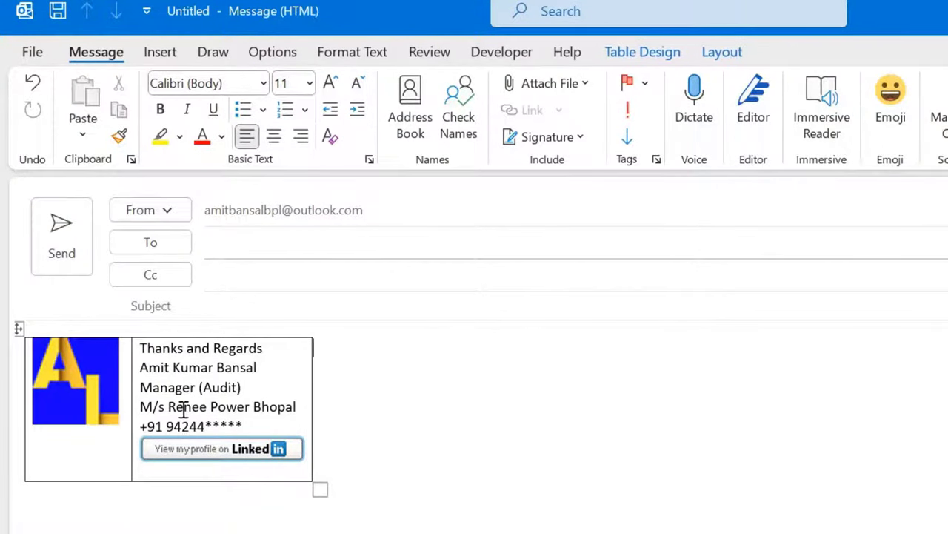
{"action": "left_click", "coordinate": [81, 384]}
{"action": "left_click", "coordinate": [241, 385]}
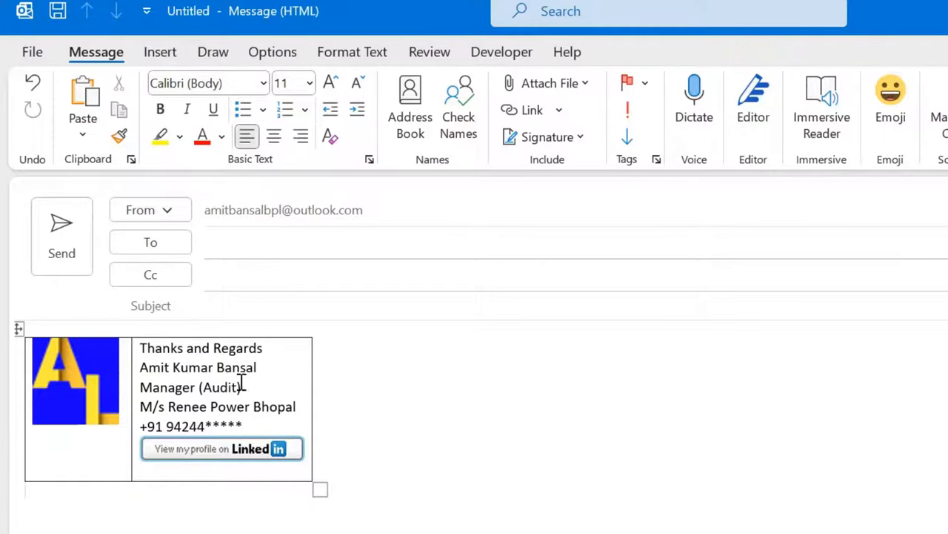
{"action": "left_click", "coordinate": [480, 514]}
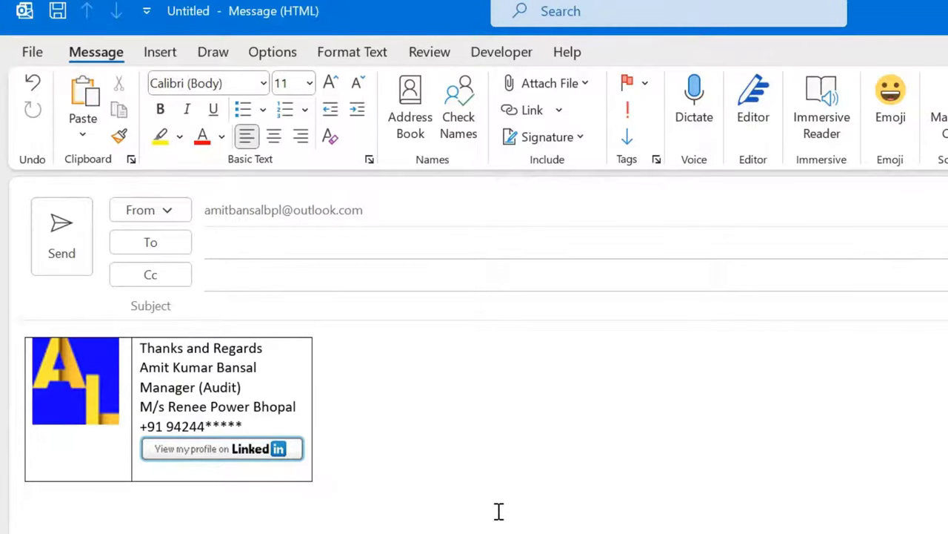
Step: Select the whole signature table and apply No Border from Table Design borders
{"action": "left_click", "coordinate": [476, 457]}
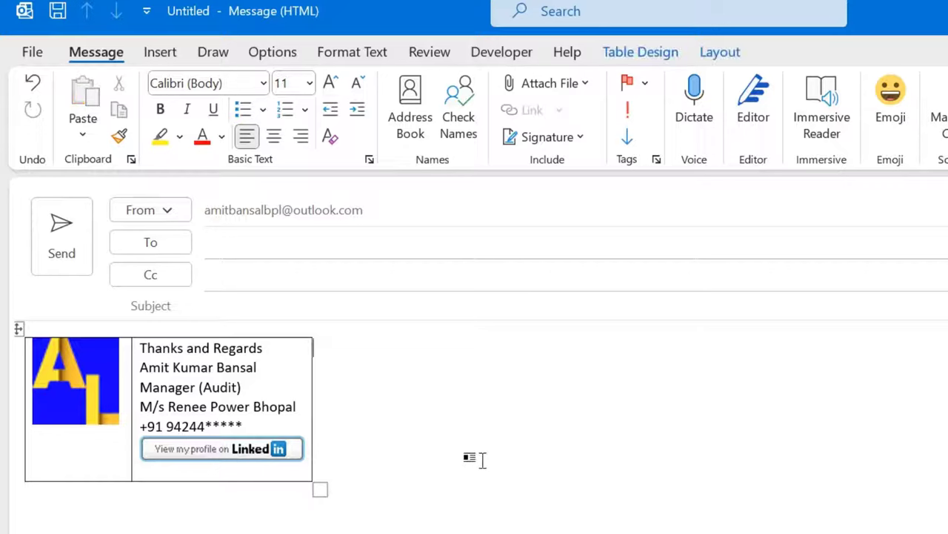
{"action": "left_click", "coordinate": [20, 330]}
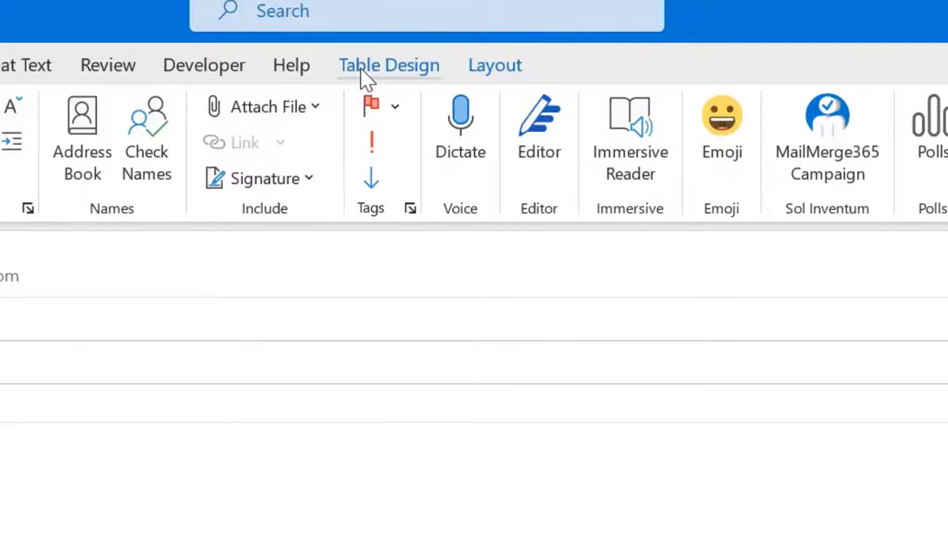
{"action": "left_click", "coordinate": [482, 71]}
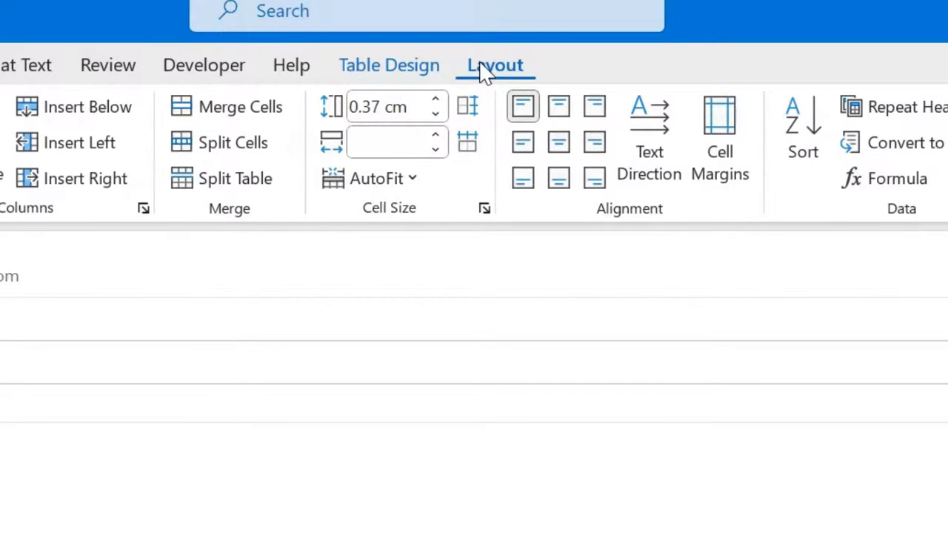
{"action": "left_click", "coordinate": [408, 68]}
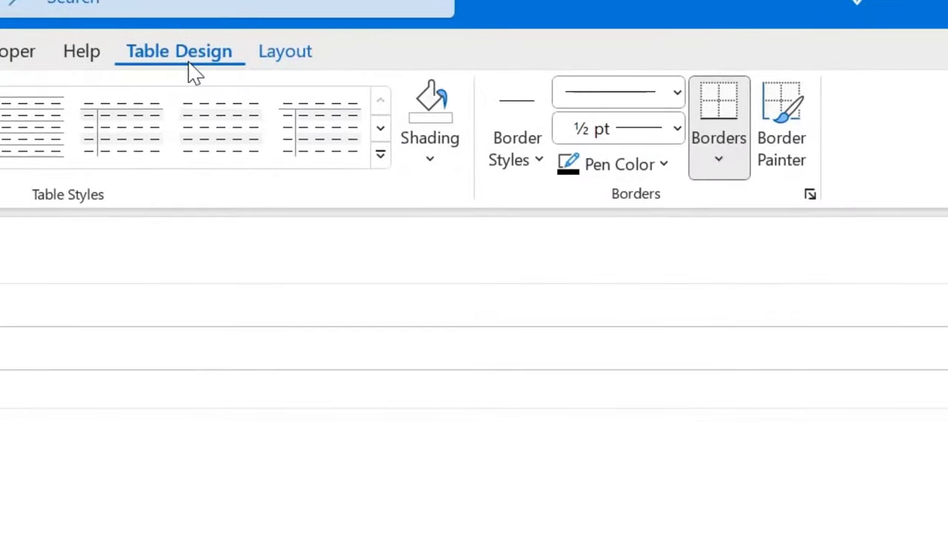
{"action": "left_click", "coordinate": [728, 176]}
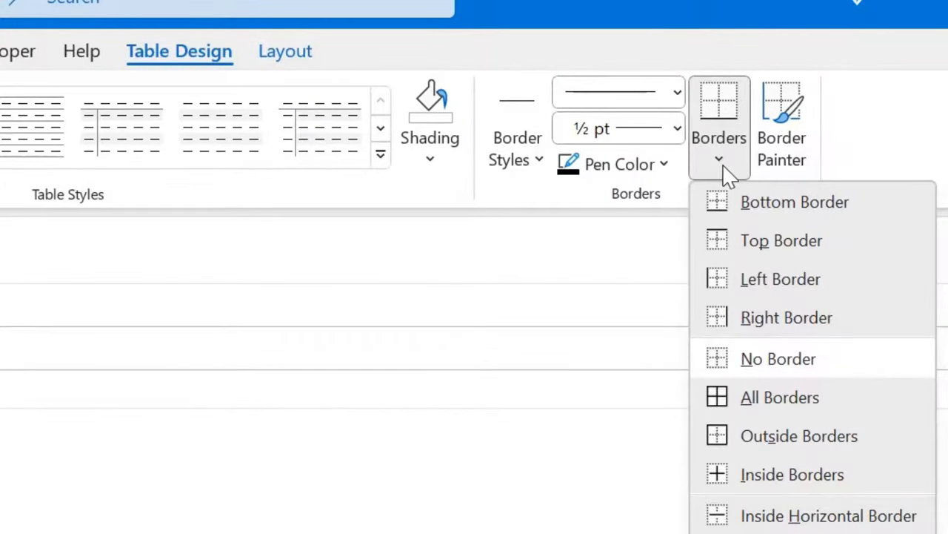
{"action": "left_click", "coordinate": [794, 360]}
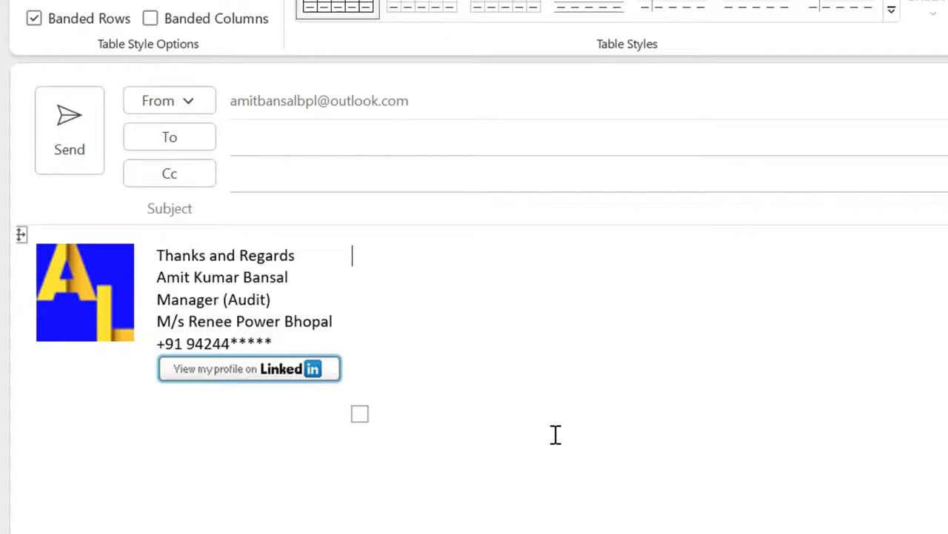
Step: Copy the entire logo-and-text table and open Signatures and Stationery
{"action": "key", "text": "ctrl+a"}
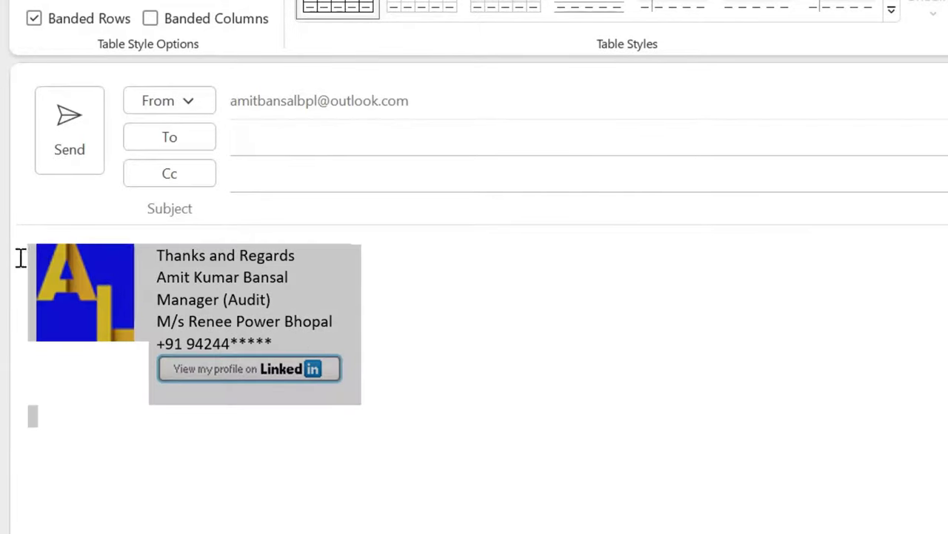
{"action": "left_click", "coordinate": [495, 394]}
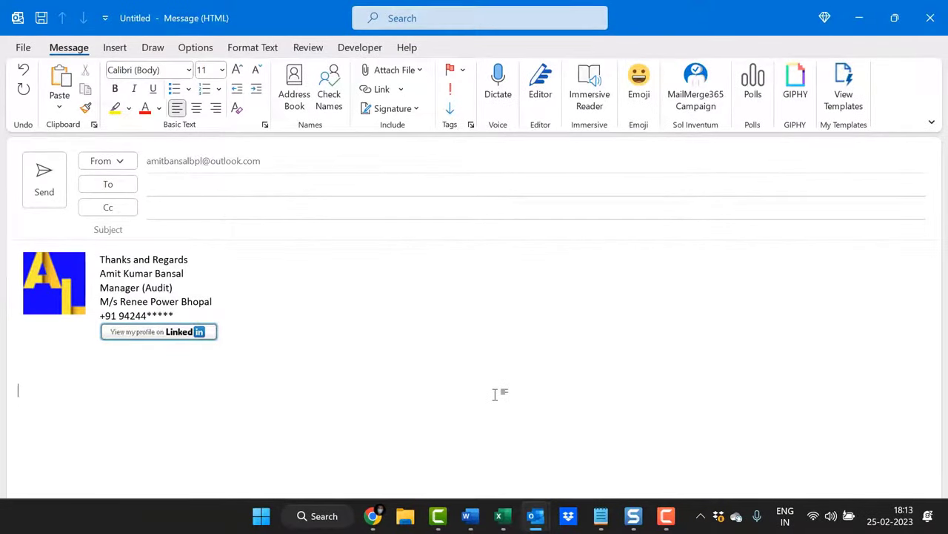
{"action": "key", "text": "ctrl+c"}
{"action": "left_click", "coordinate": [398, 110]}
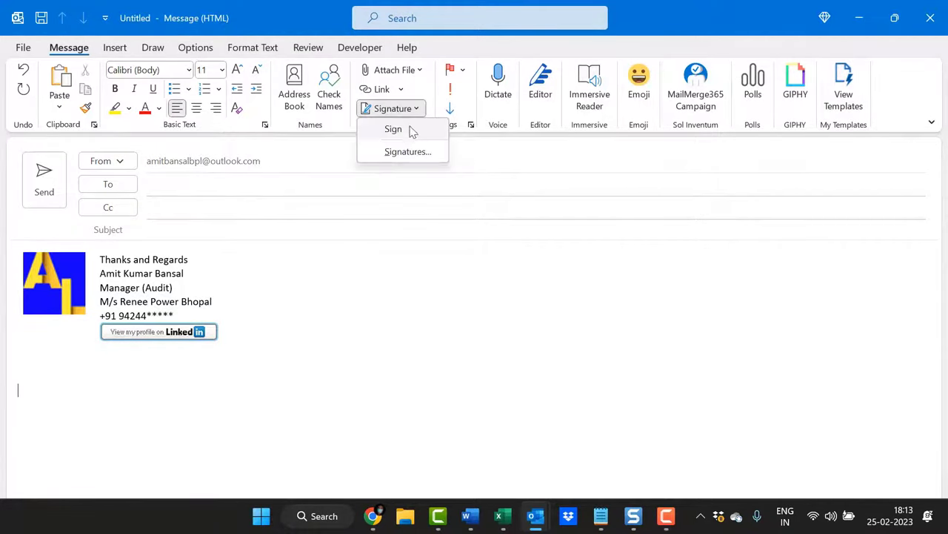
{"action": "left_click", "coordinate": [408, 152]}
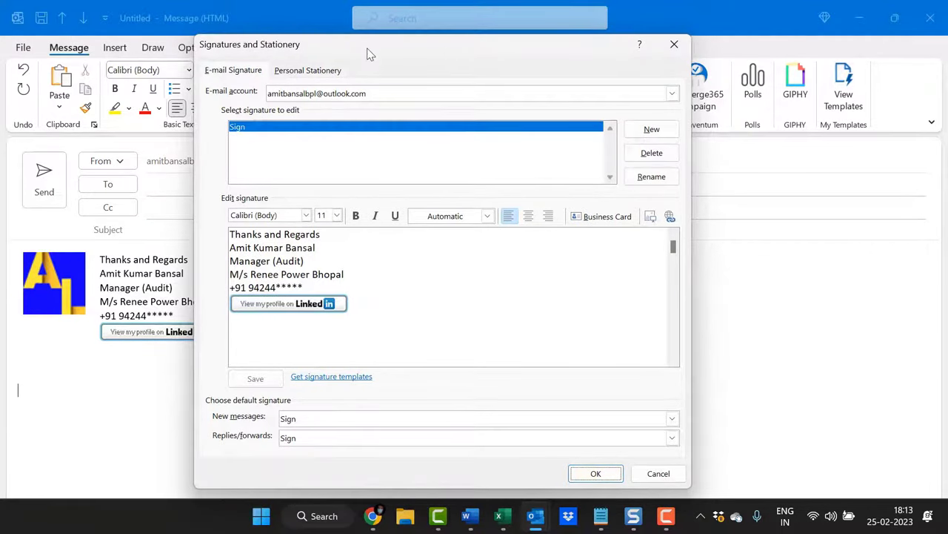
Step: Replace the Sign signature's old content with the pasted logo-and-text table, then confirm with OK
{"action": "left_click_drag", "start_coordinate": [371, 53], "coordinate": [457, 54]}
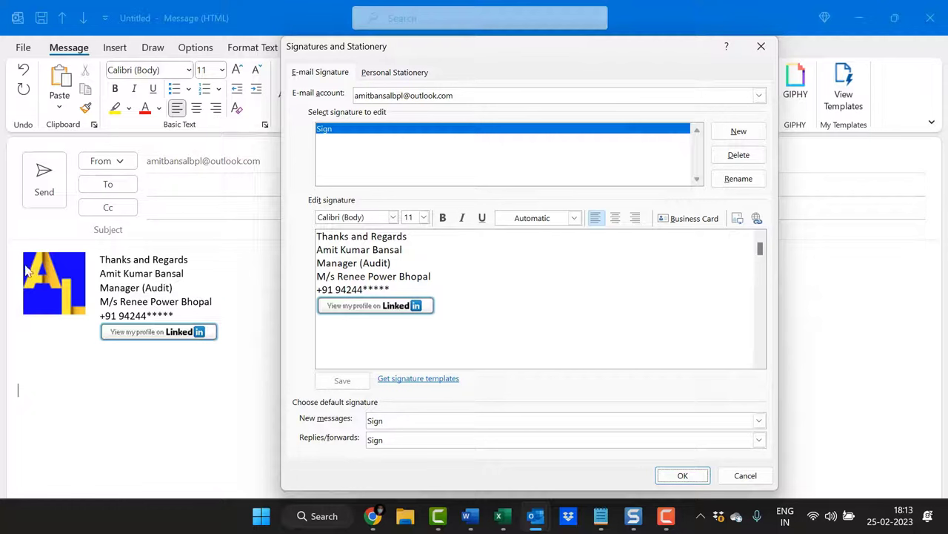
{"action": "left_click", "coordinate": [445, 335]}
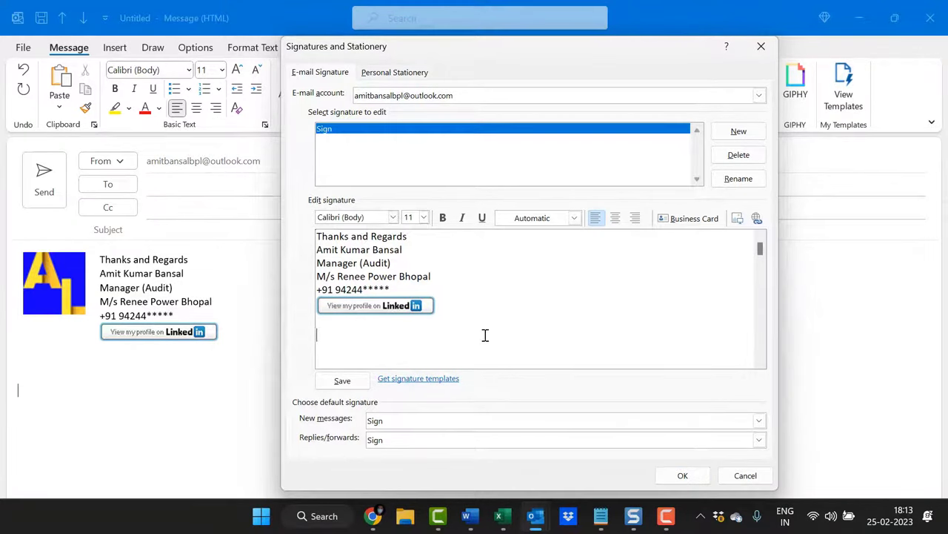
{"action": "key", "text": "ctrl+a"}
{"action": "key", "text": "Delete"}
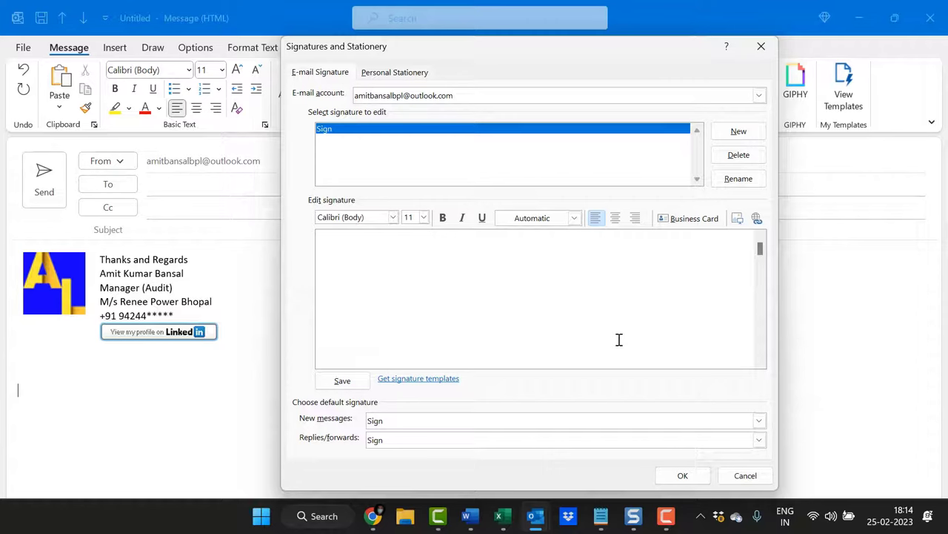
{"action": "key", "text": "ctrl+v"}
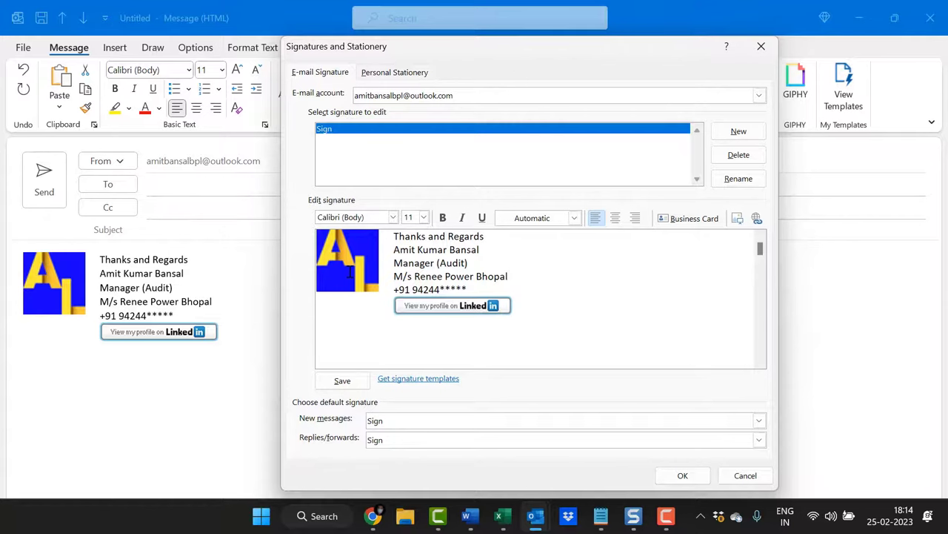
{"action": "mouse_move", "coordinate": [454, 50]}
{"action": "left_mouse_down"}
{"action": "mouse_move", "coordinate": [412, 67]}
{"action": "mouse_move", "coordinate": [334, 62]}
{"action": "left_mouse_up"}
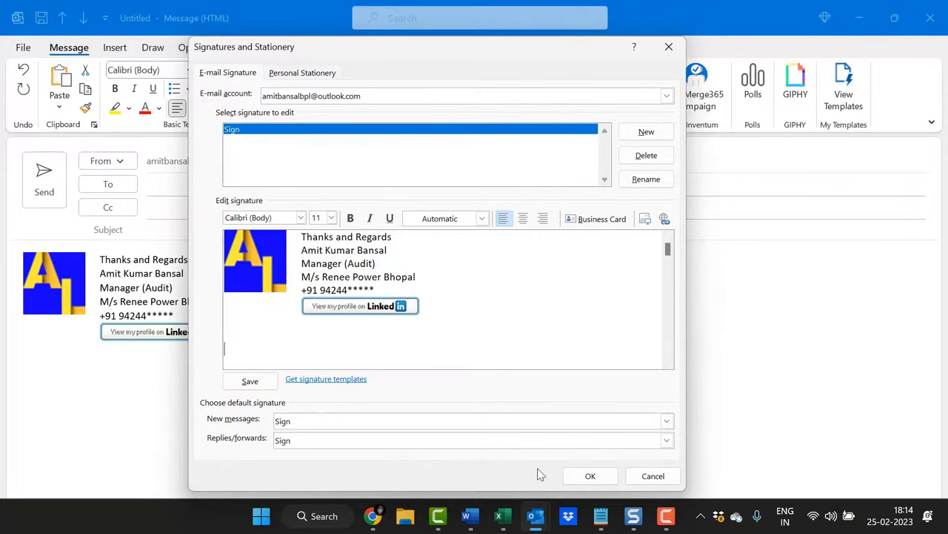
{"action": "left_click", "coordinate": [590, 476]}
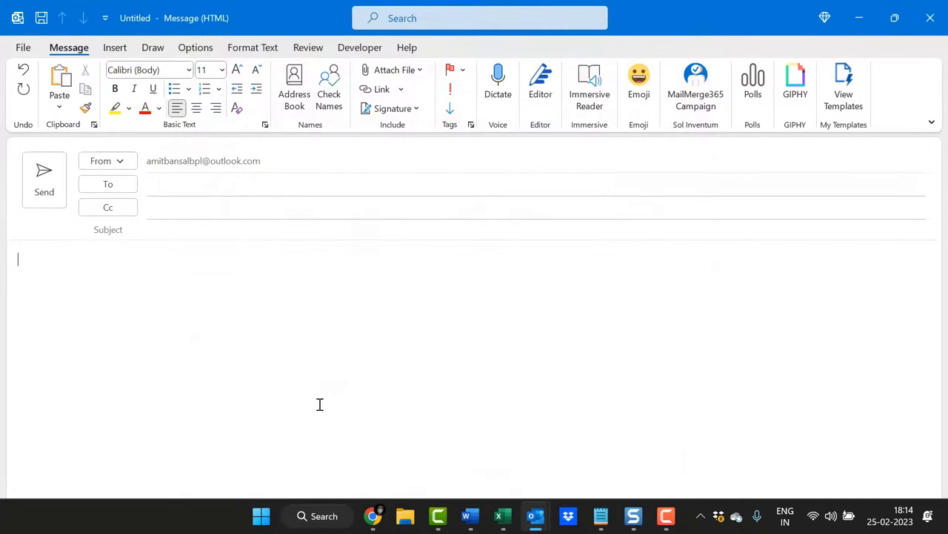